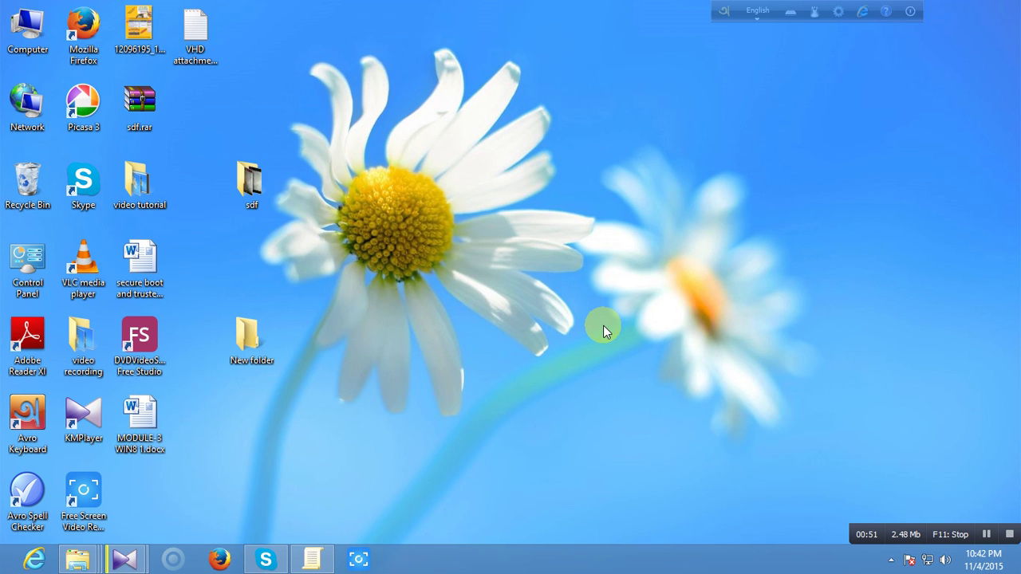
Open the Local Group Policy Editor by running gpedit.msc, then maximize its window and widen the policy tree
key(super+r)
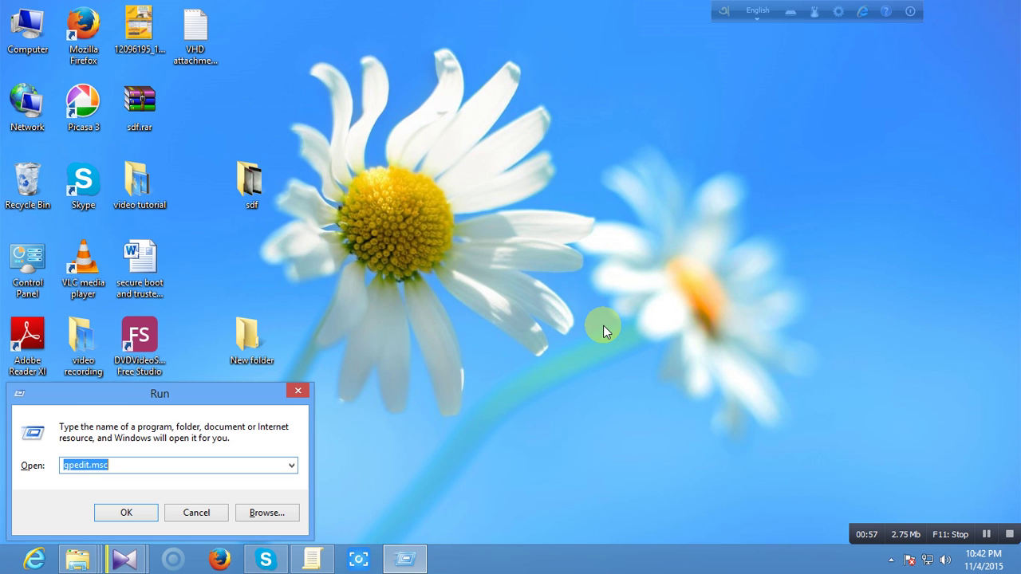
text(gpedt)
key(BackSpace)
text(it)
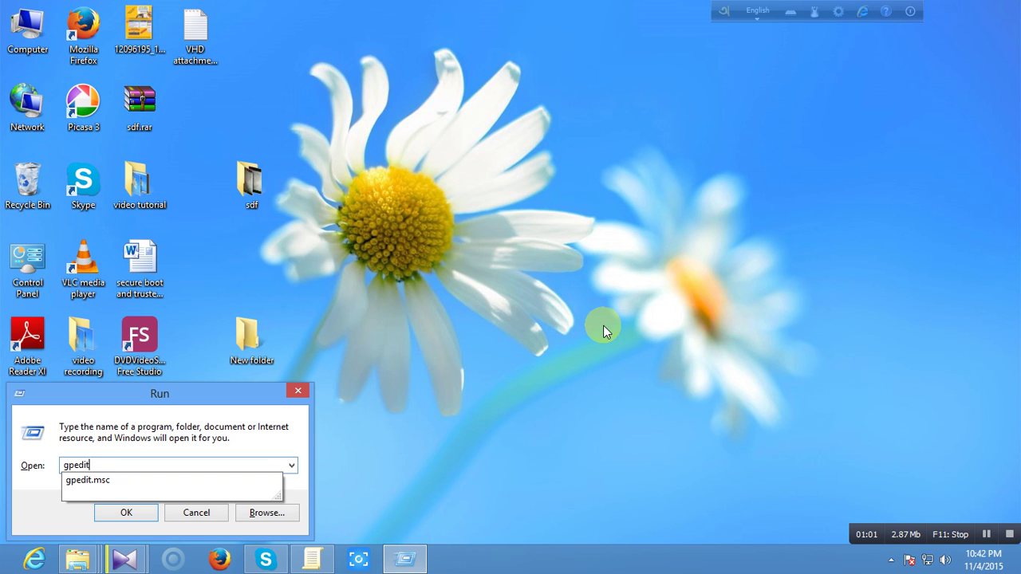
text(.msc)
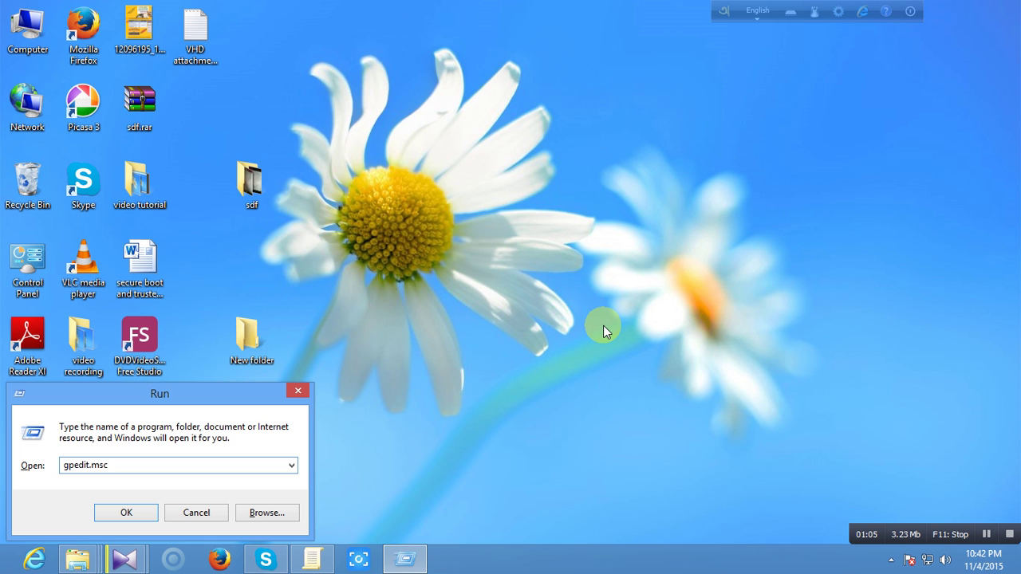
key(Return)
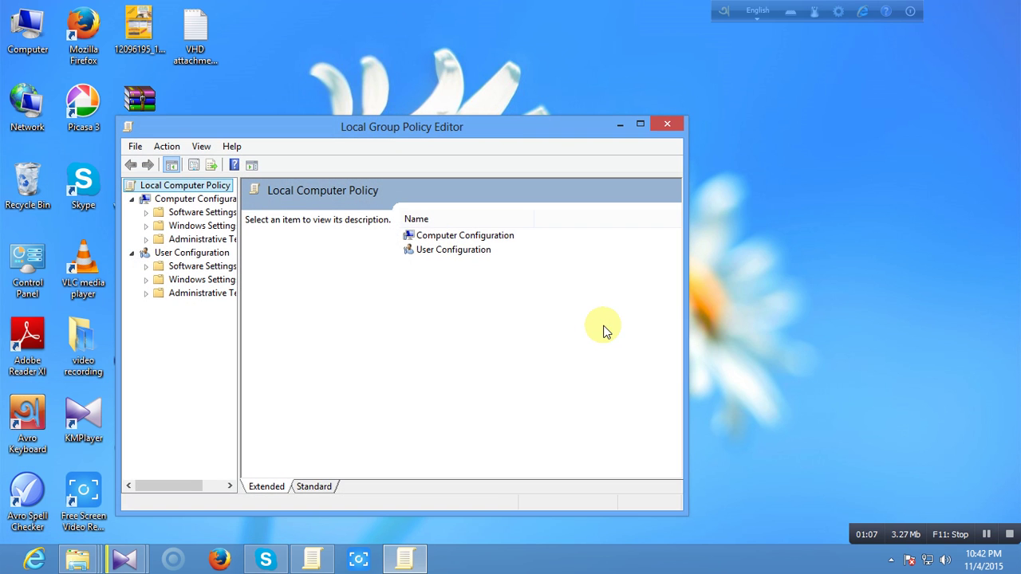
click(639, 125)
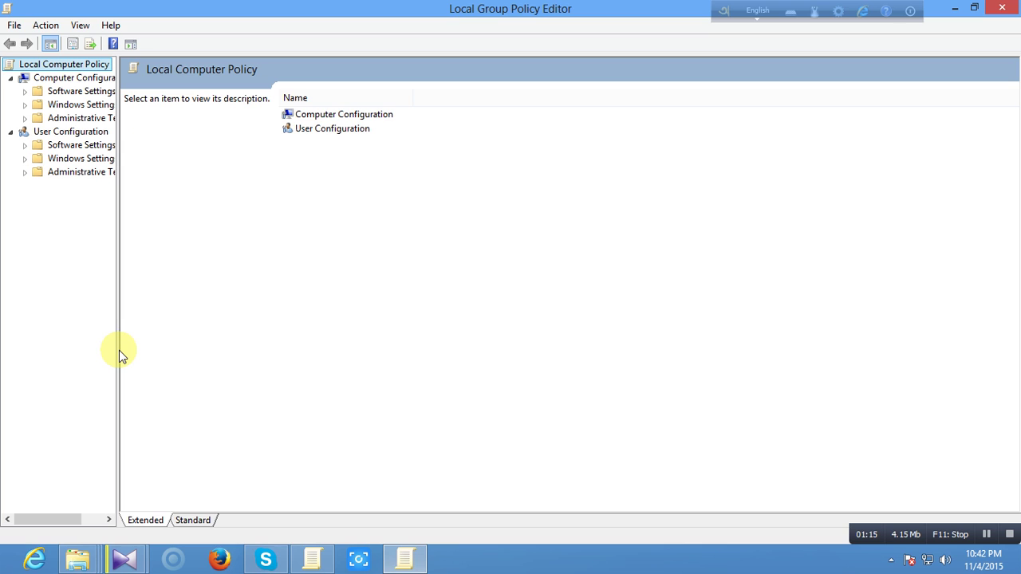
drag(119, 350, 252, 351)
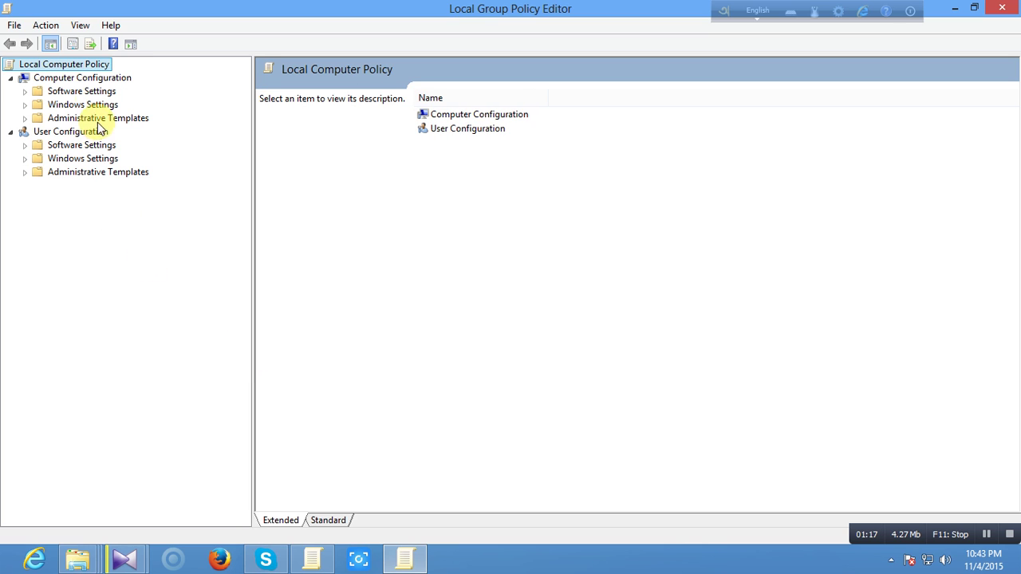
Open Executable Rules under Computer Configuration > Windows Settings > Security Settings > Application Control Policies > AppLocker
click(77, 80)
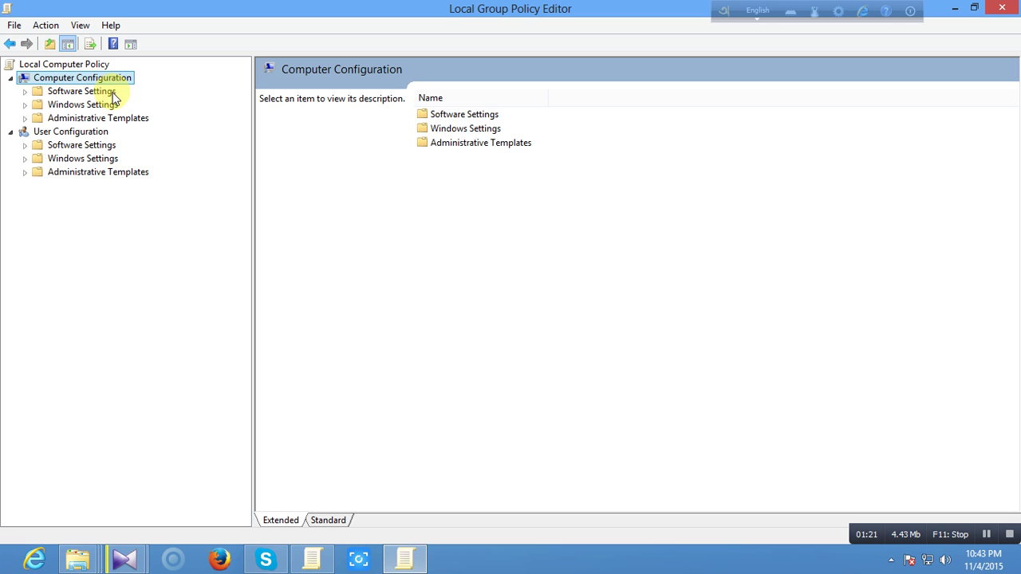
click(25, 105)
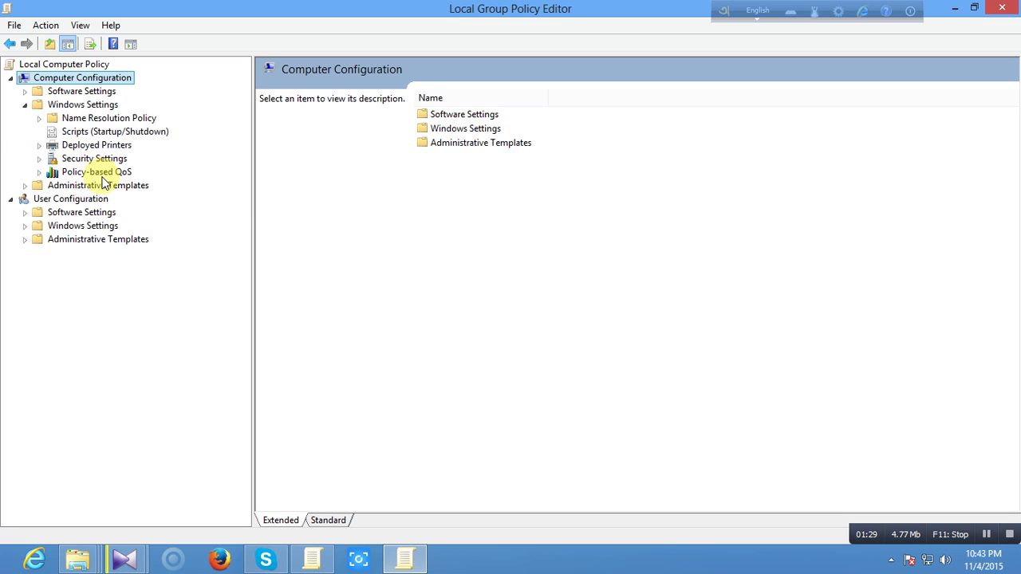
click(39, 160)
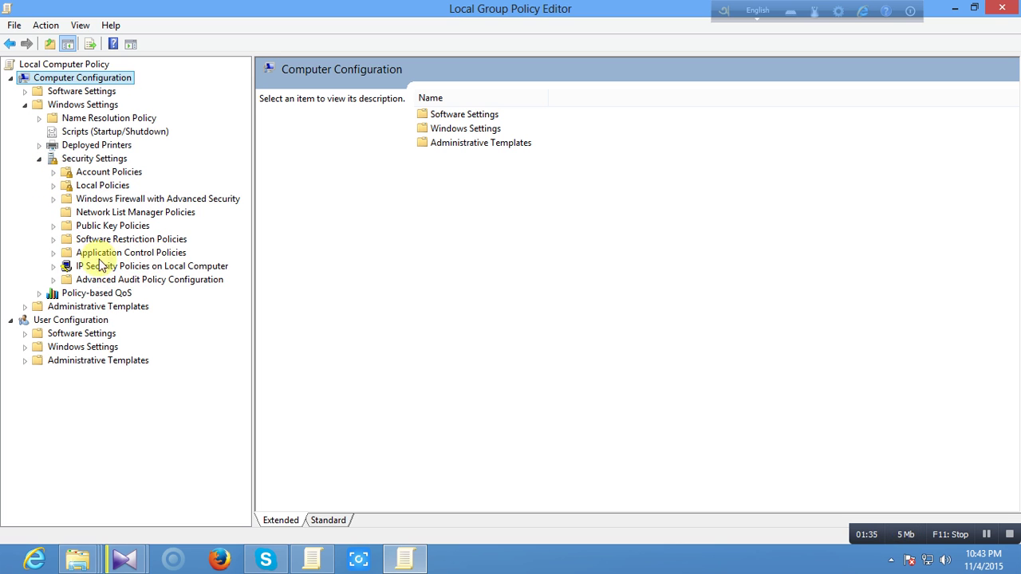
click(63, 264)
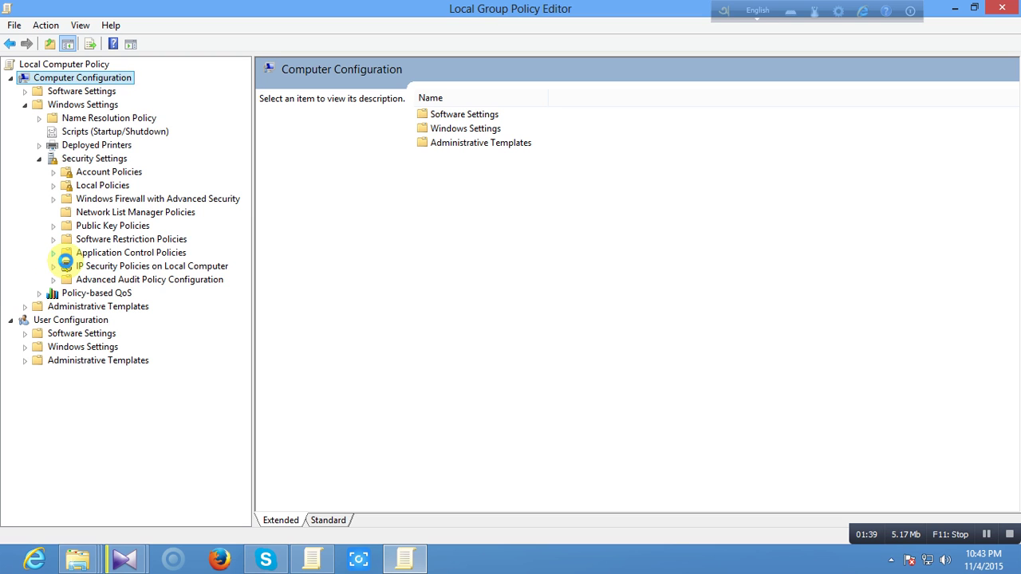
click(53, 253)
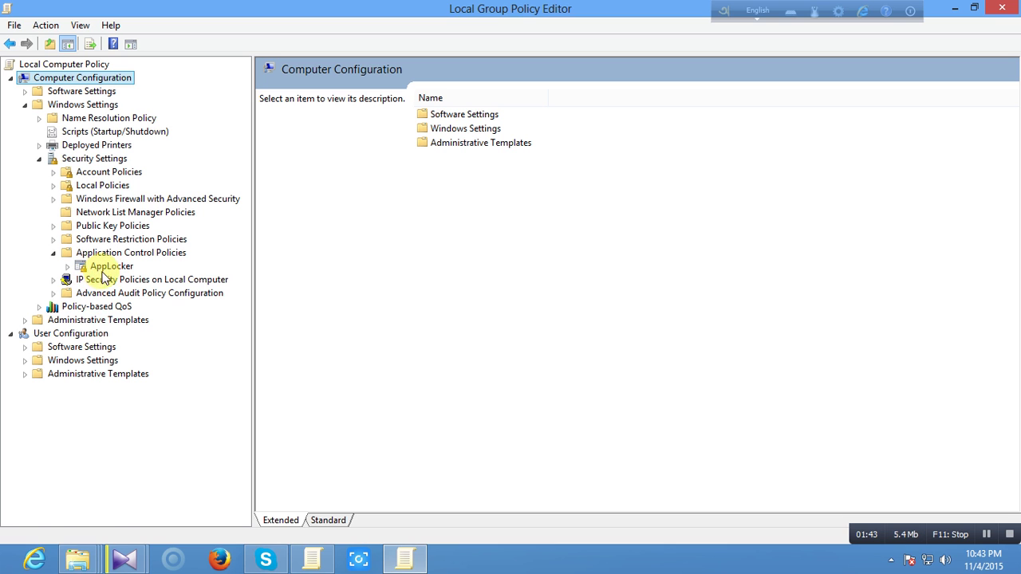
click(102, 268)
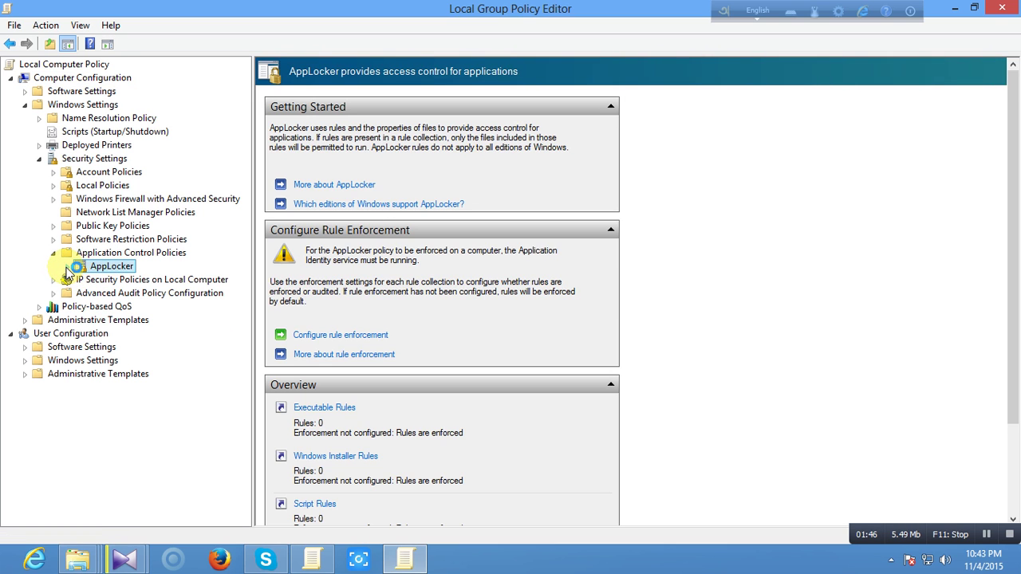
click(68, 266)
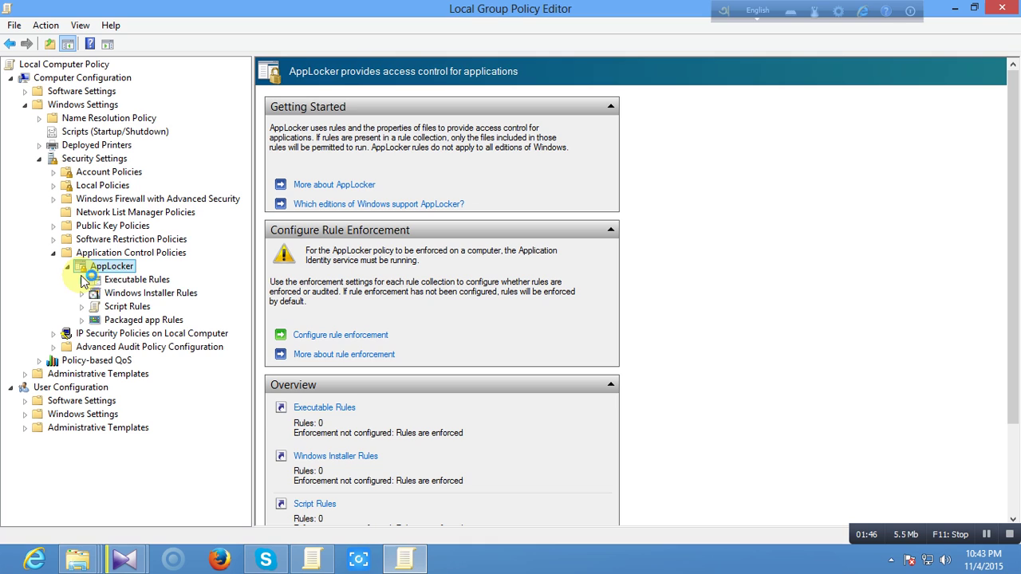
click(130, 282)
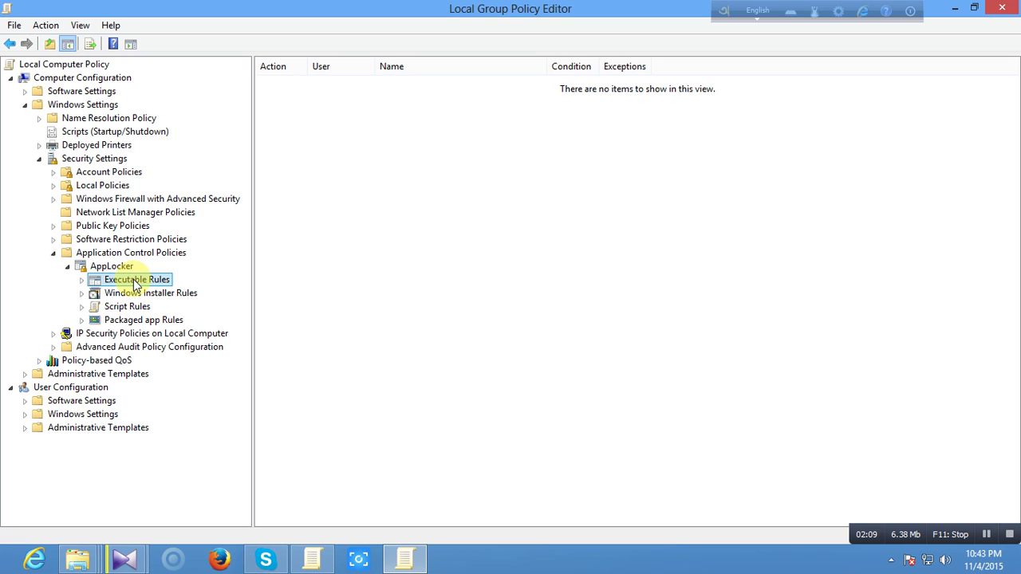
Create a new executable rule with the Deny action, leaving it applied to Everyone, and continue to its conditions
right_click(134, 282)
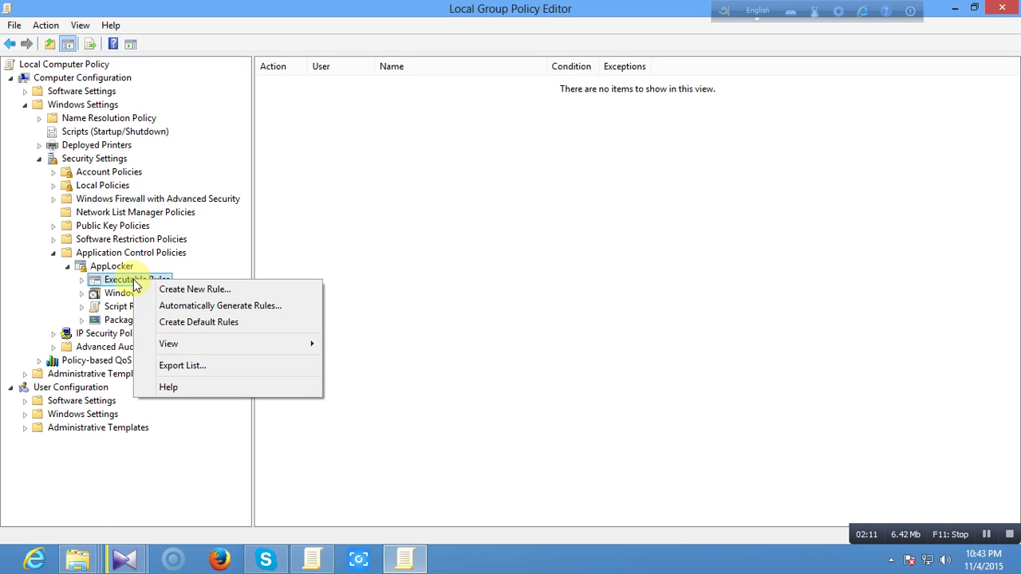
click(194, 290)
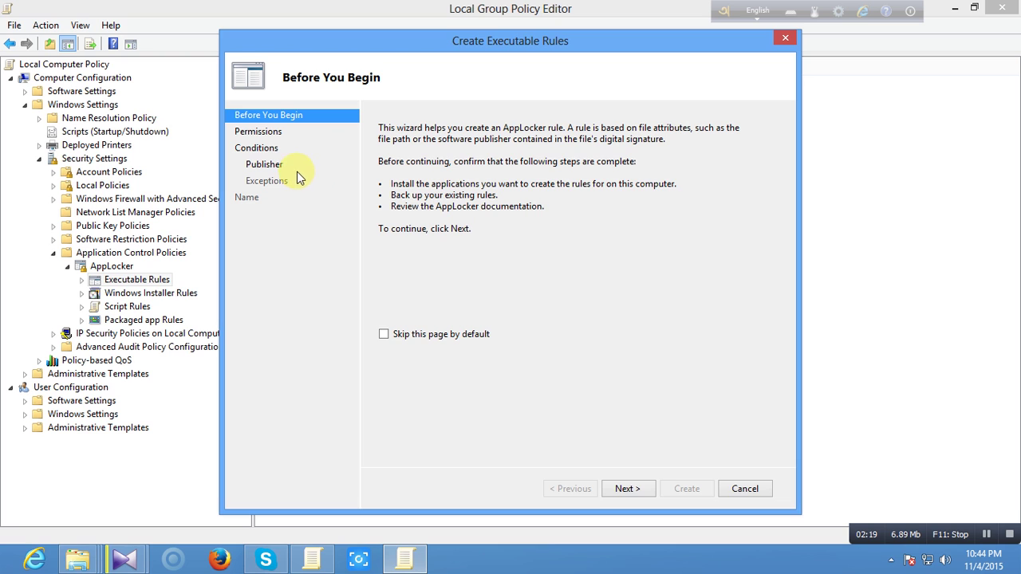
click(262, 134)
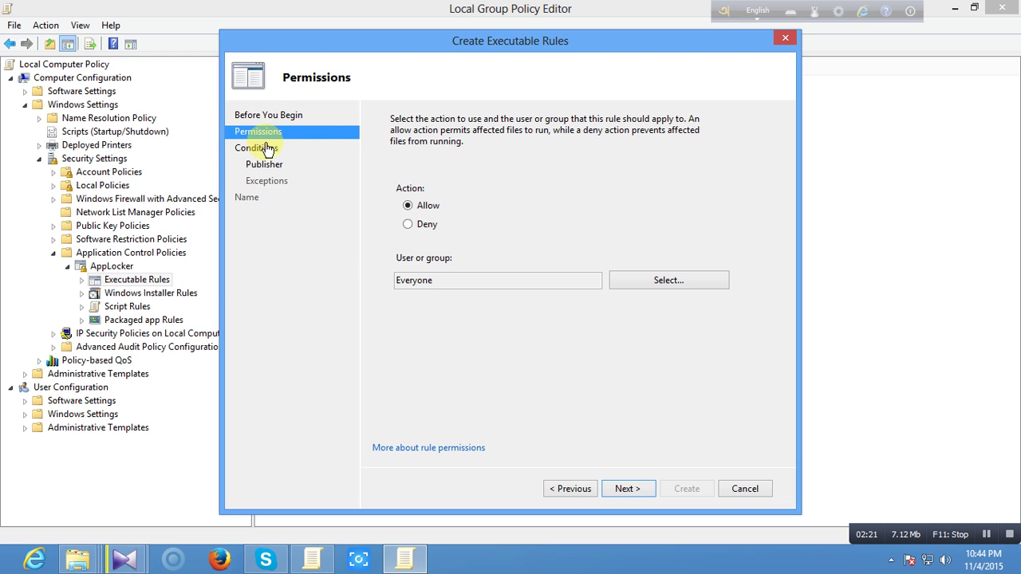
click(419, 228)
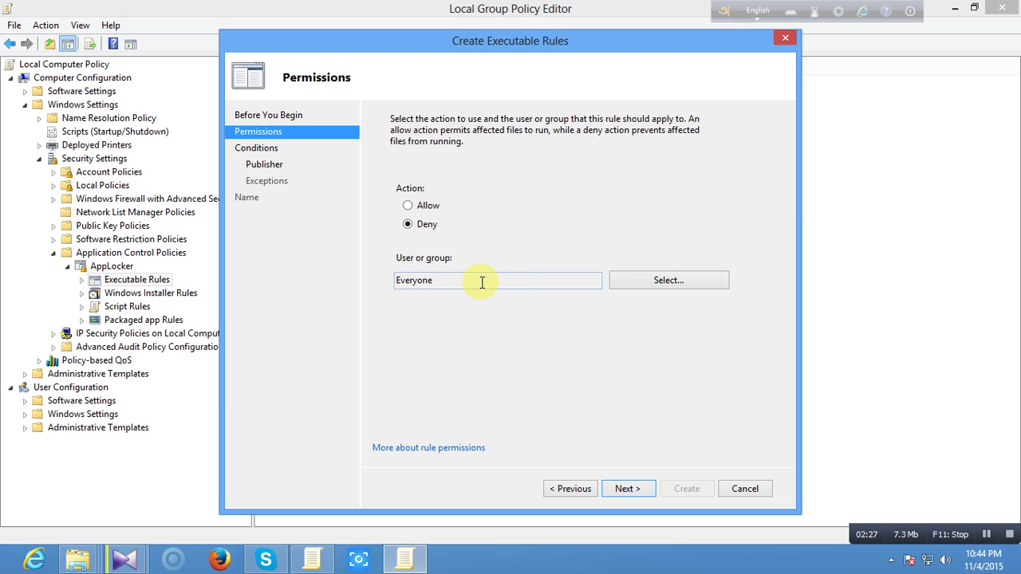
click(648, 285)
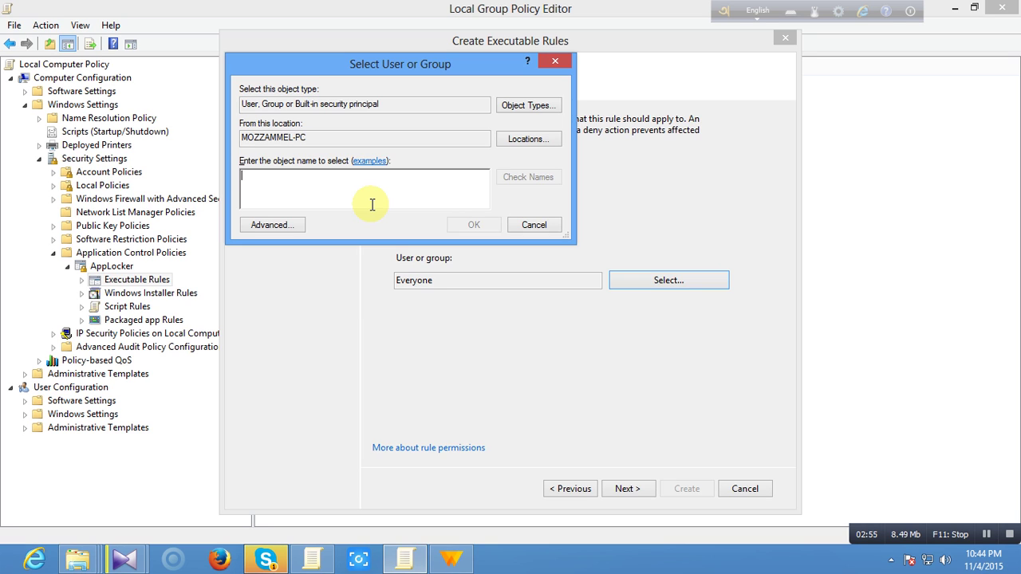
click(556, 63)
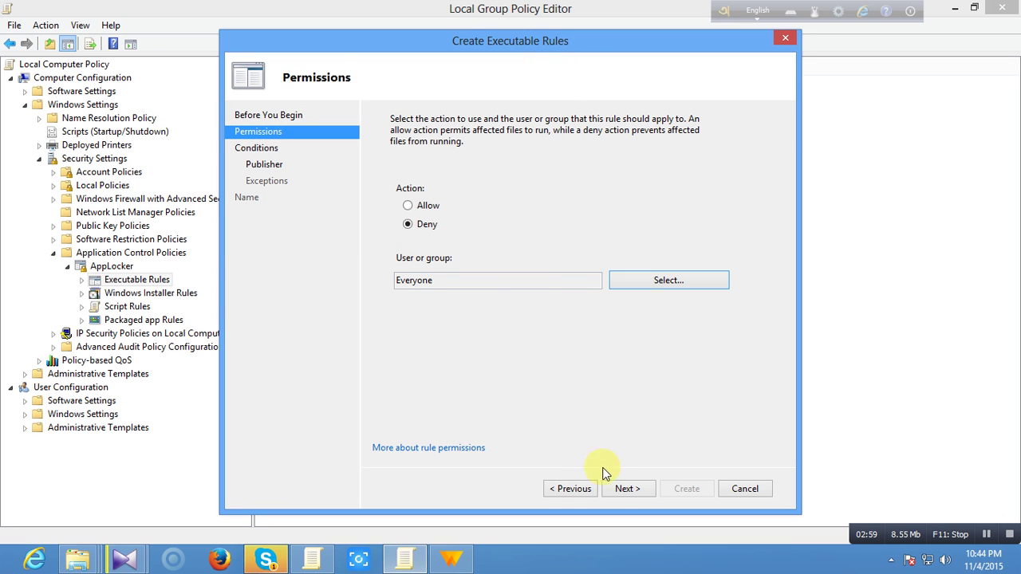
click(622, 485)
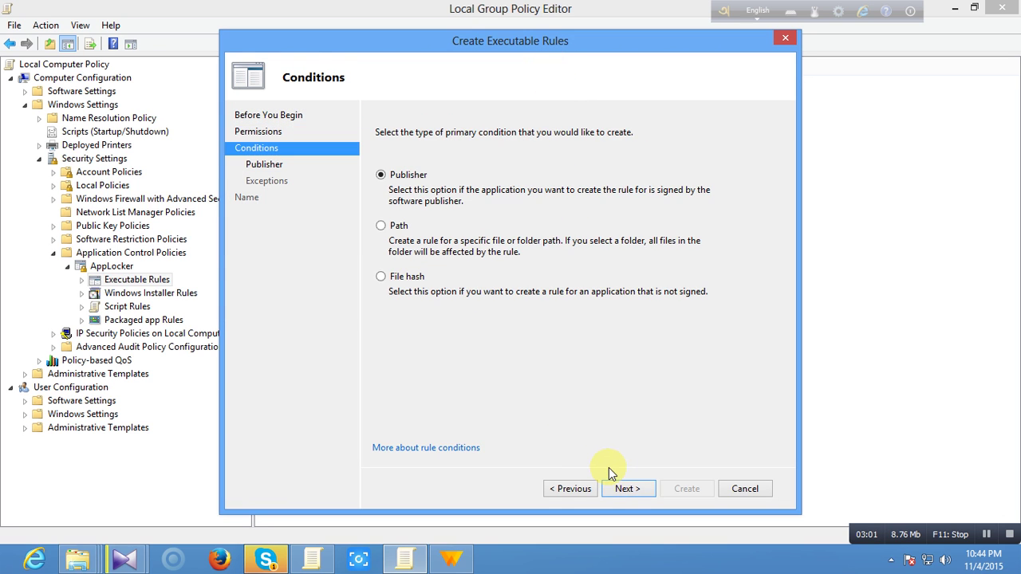
Give the rule a Path condition targeting iexplore.exe in Program Files\Internet Explorer, and continue to the exceptions
click(383, 229)
click(630, 490)
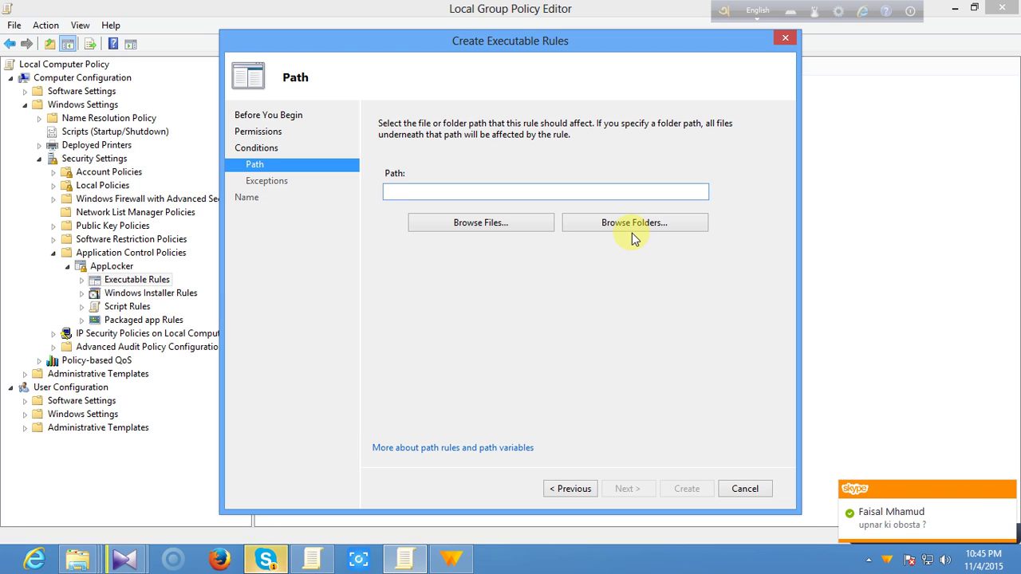
click(499, 227)
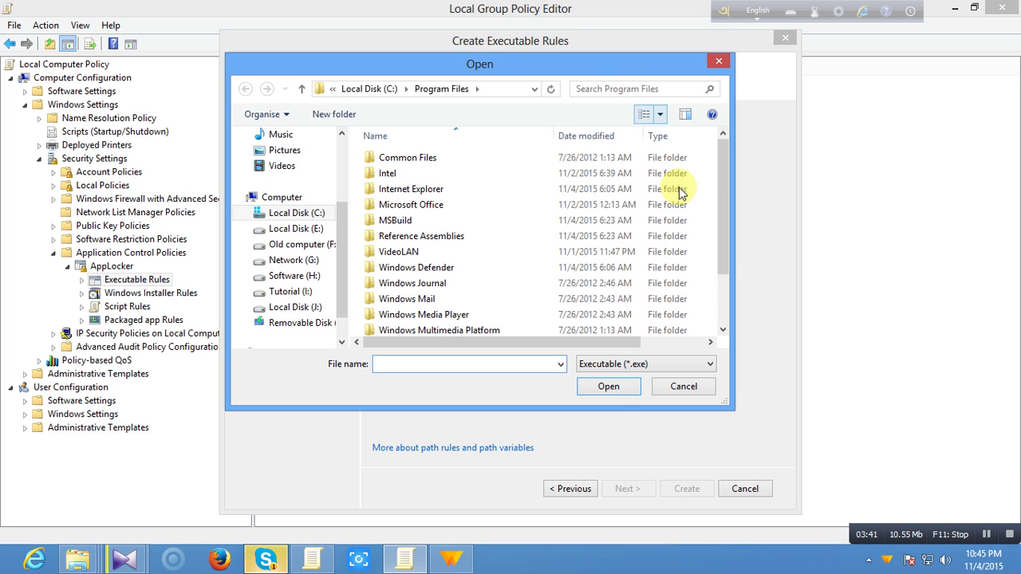
drag(725, 406, 989, 500)
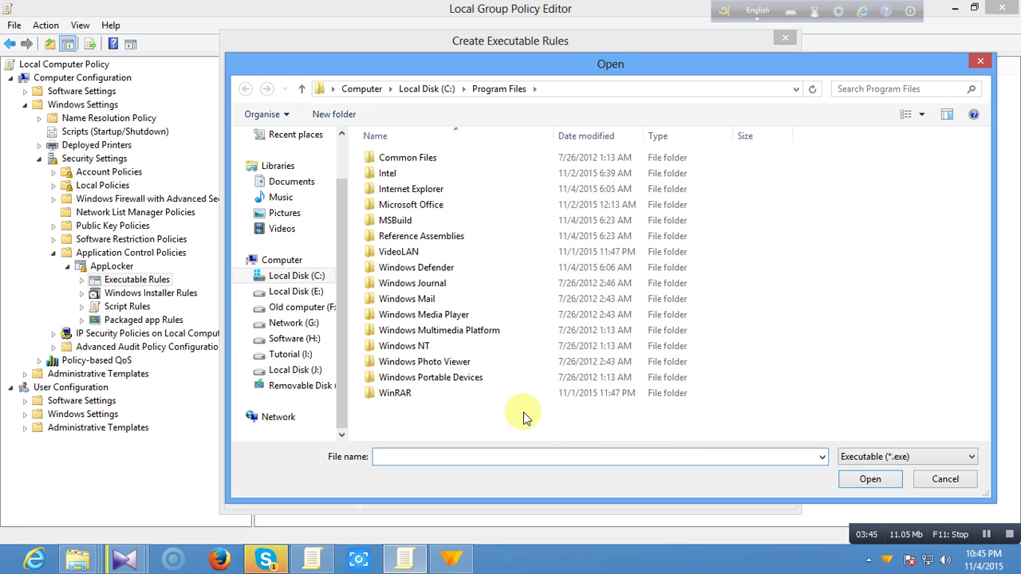
double_click(433, 198)
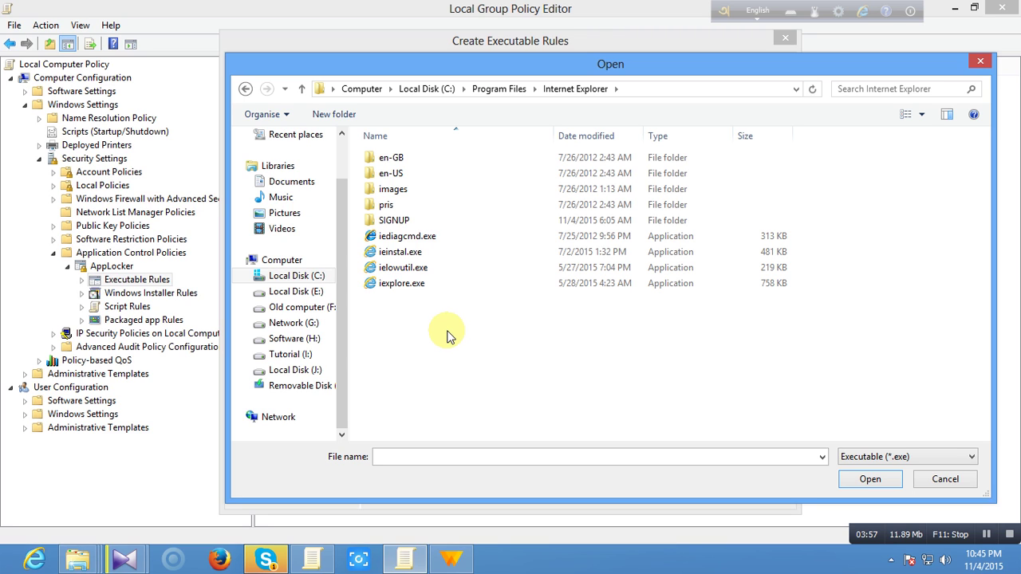
click(414, 292)
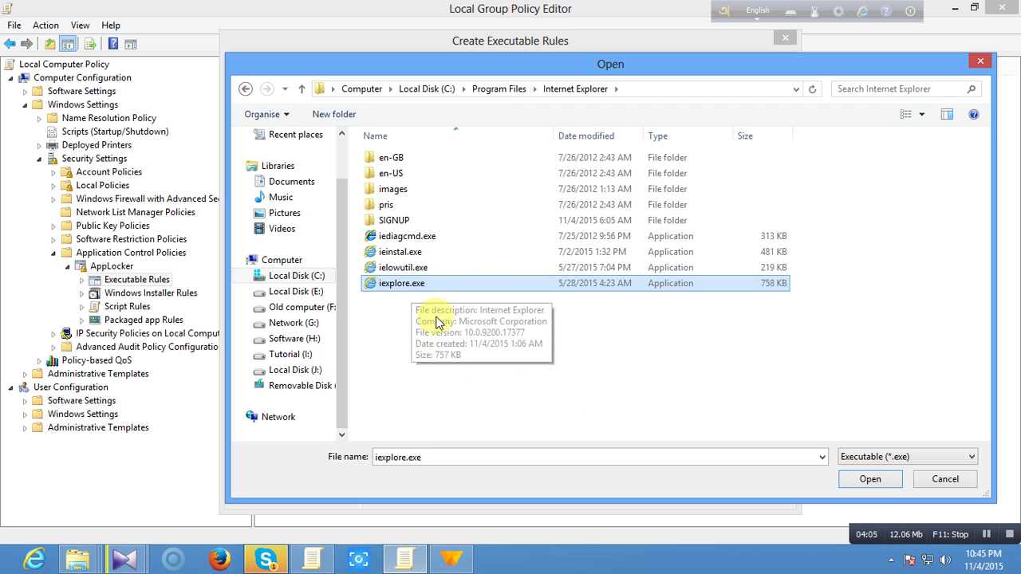
click(869, 481)
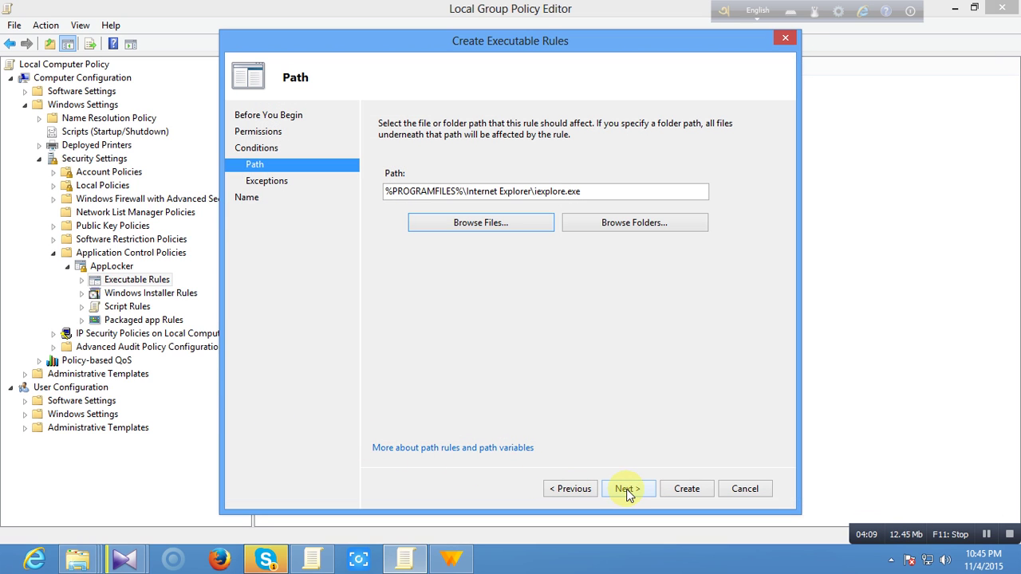
click(627, 489)
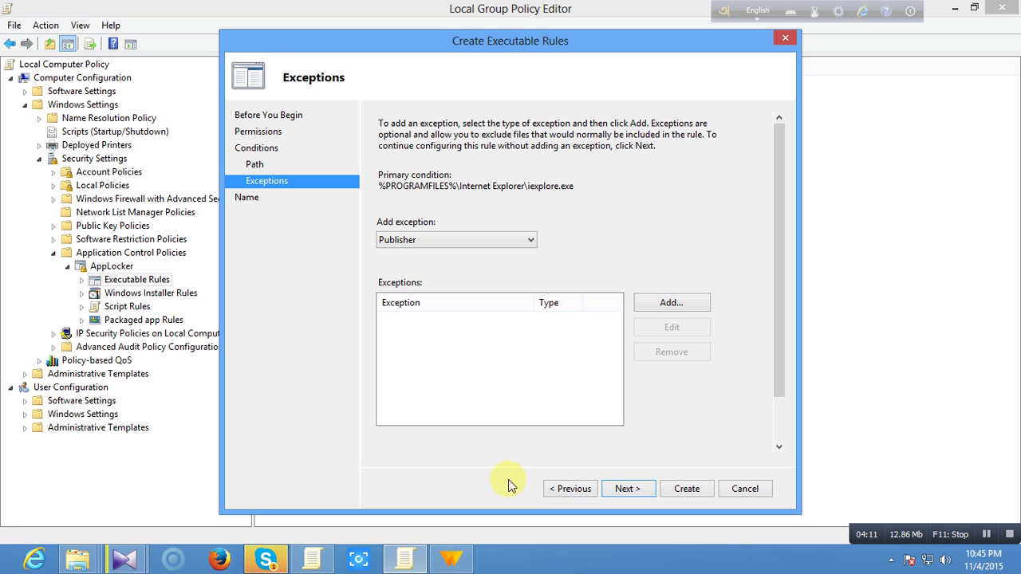
click(511, 243)
click(443, 266)
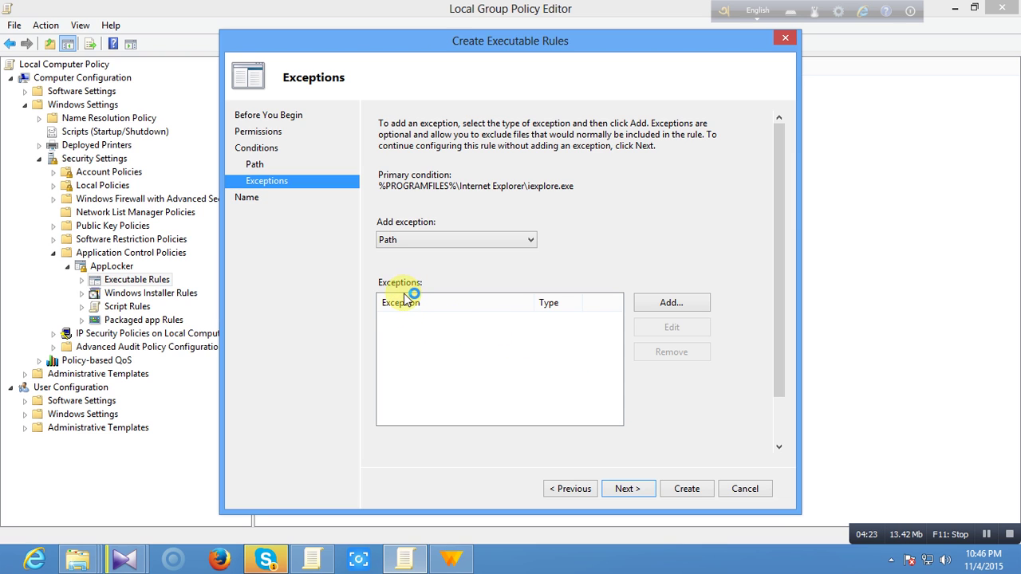
click(670, 304)
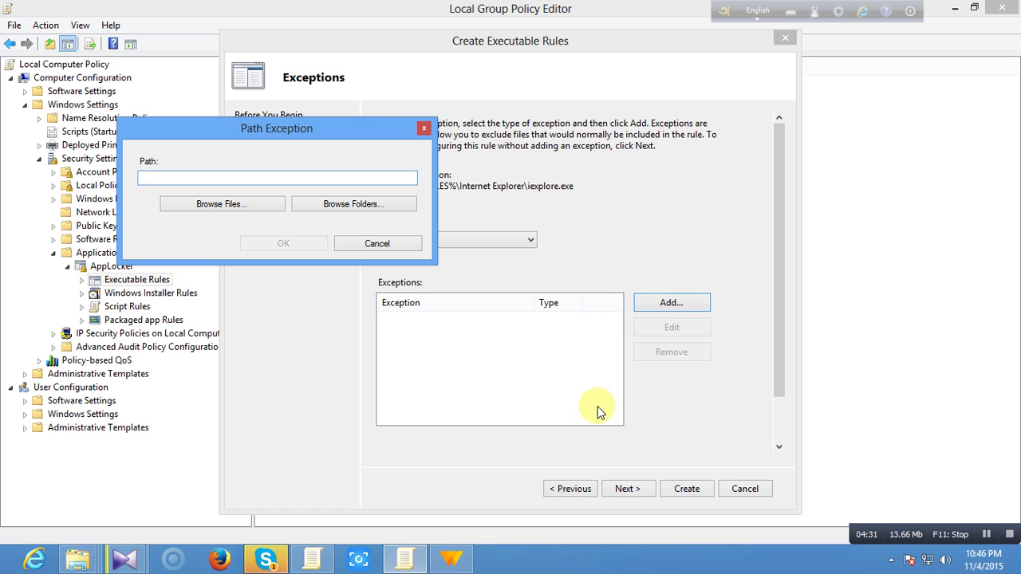
click(377, 245)
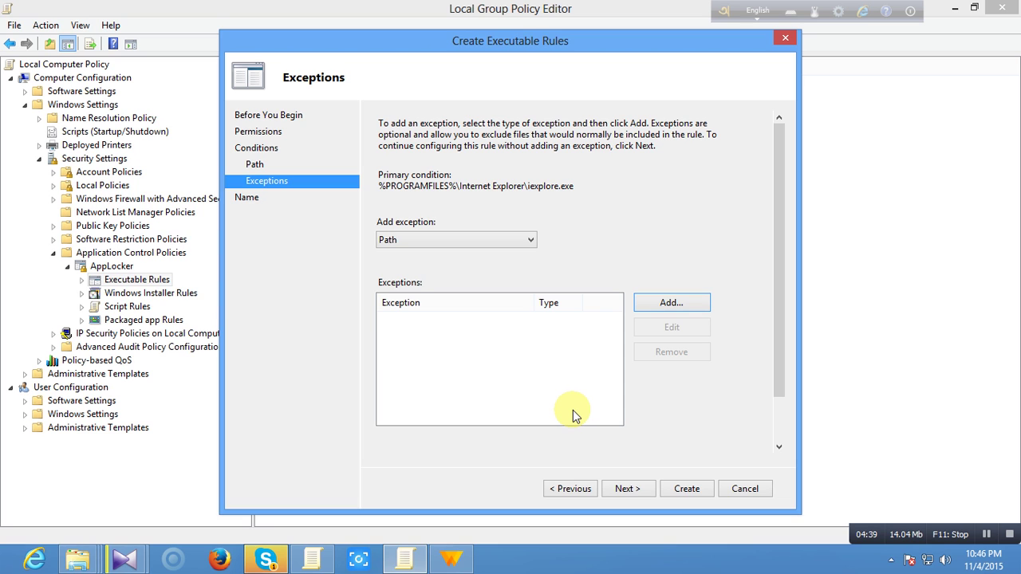
click(682, 311)
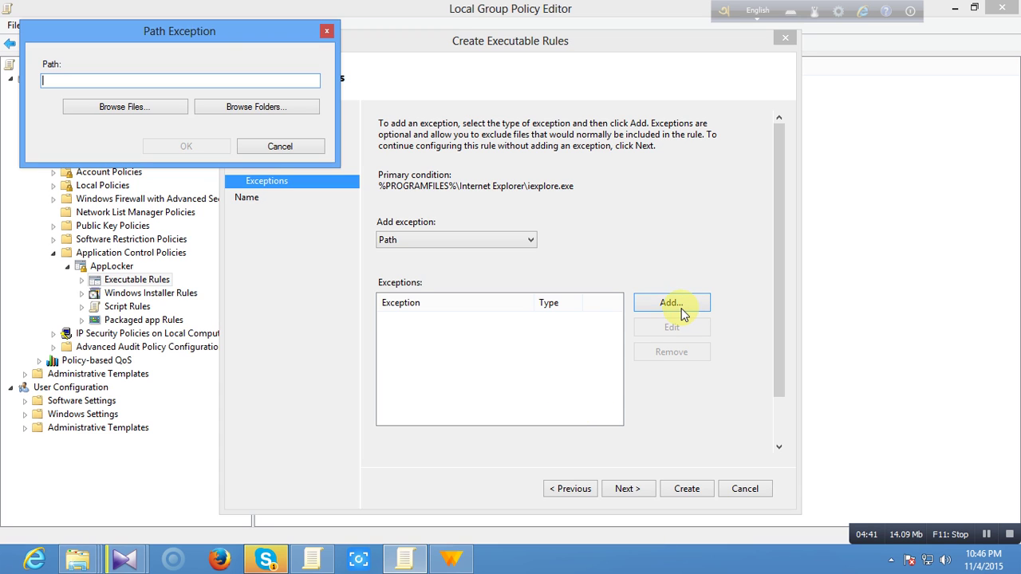
click(141, 112)
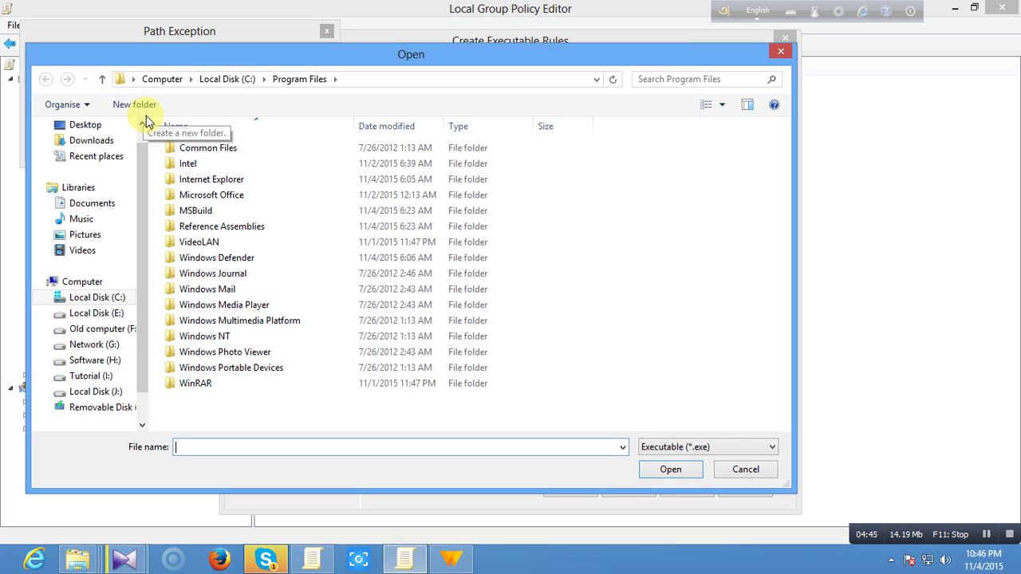
drag(733, 57, 725, 116)
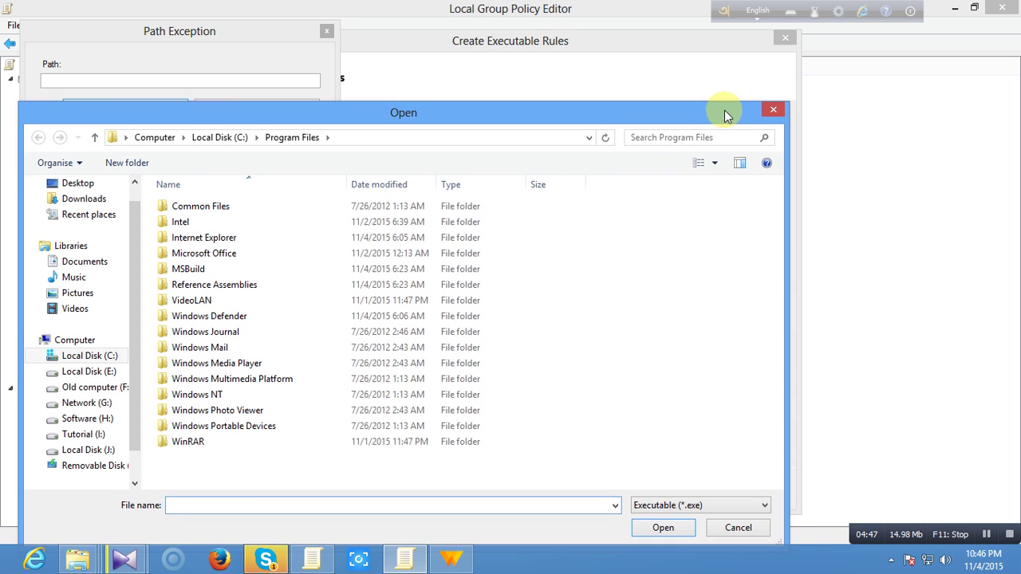
click(773, 109)
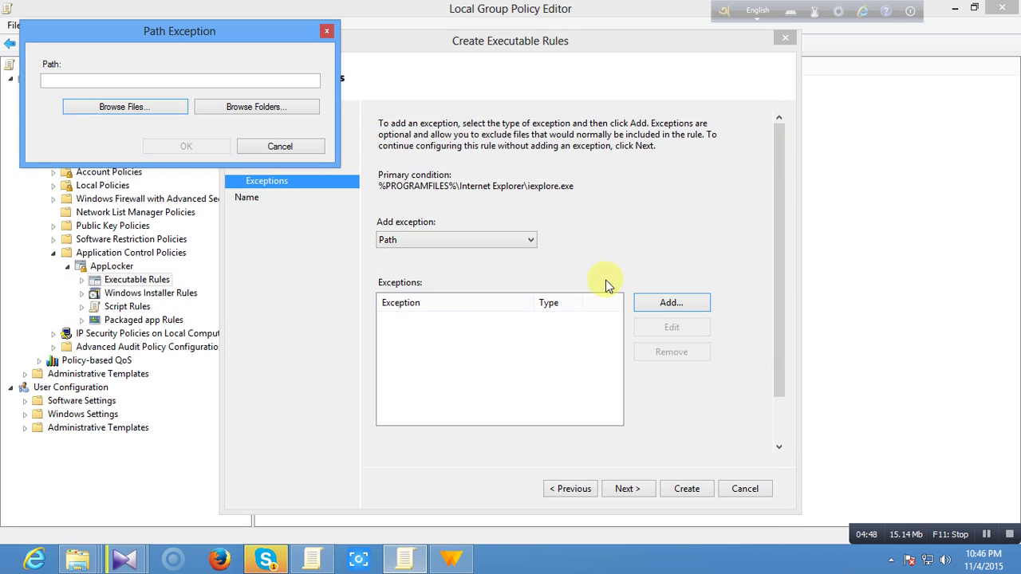
click(281, 146)
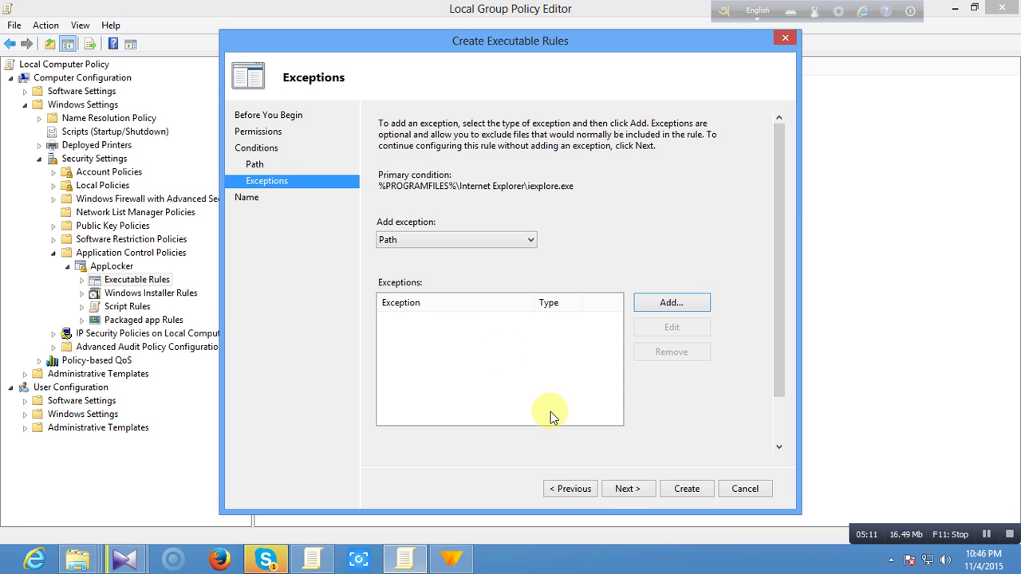
Create the rule without exceptions under its suggested name, agree to add the default rules, and close the Local Group Policy Editor
click(642, 495)
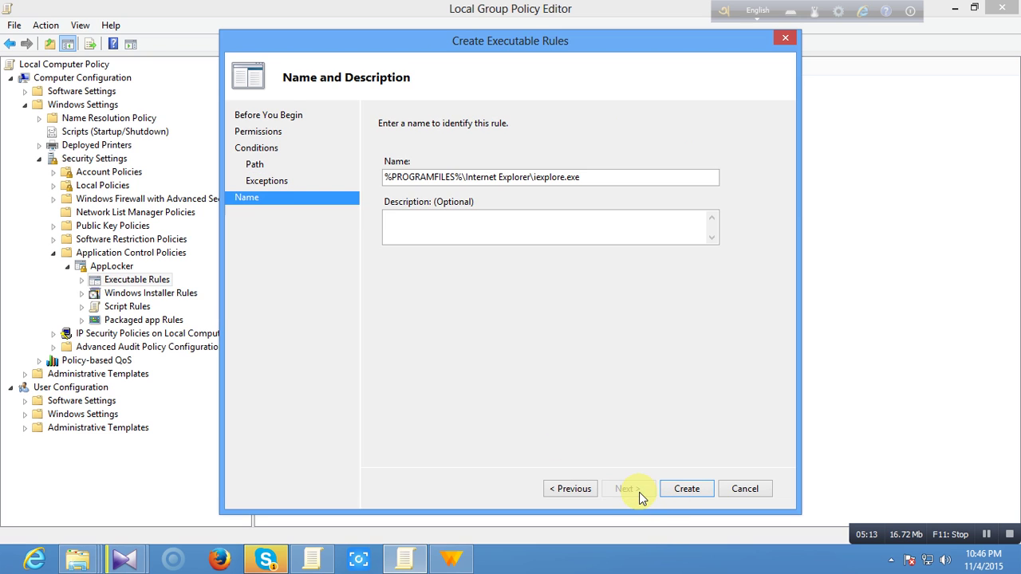
click(688, 492)
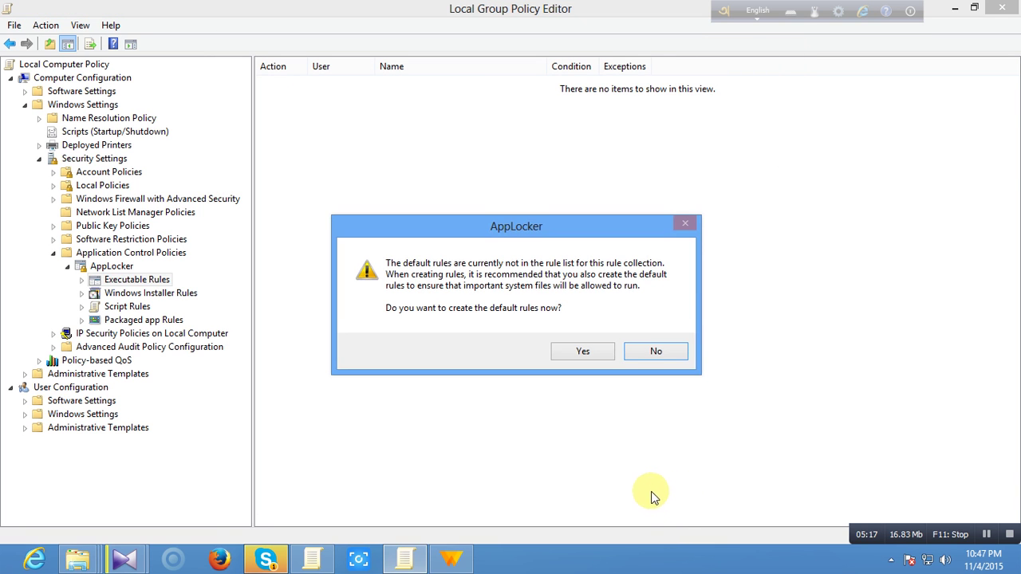
click(582, 353)
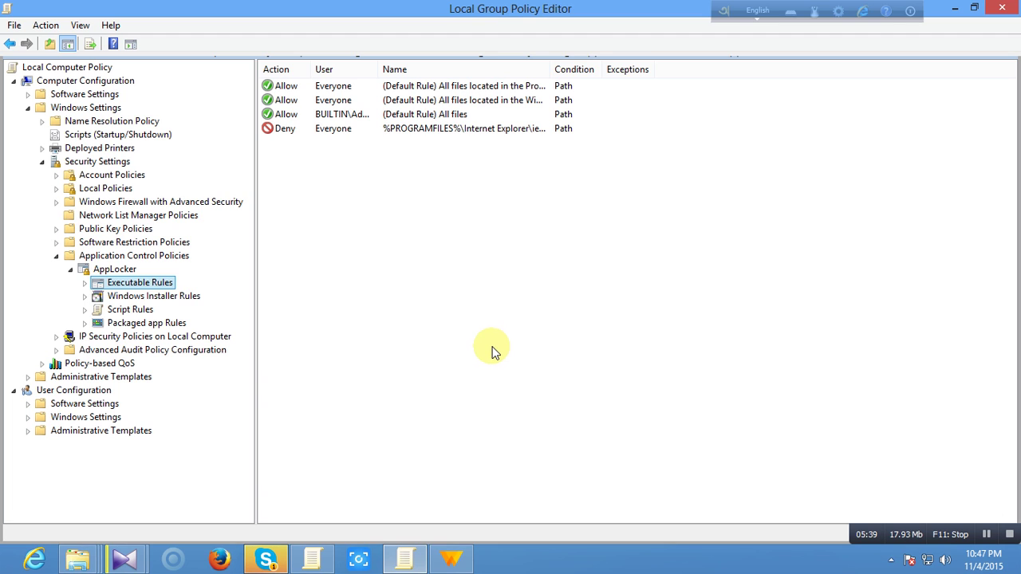
click(1005, 12)
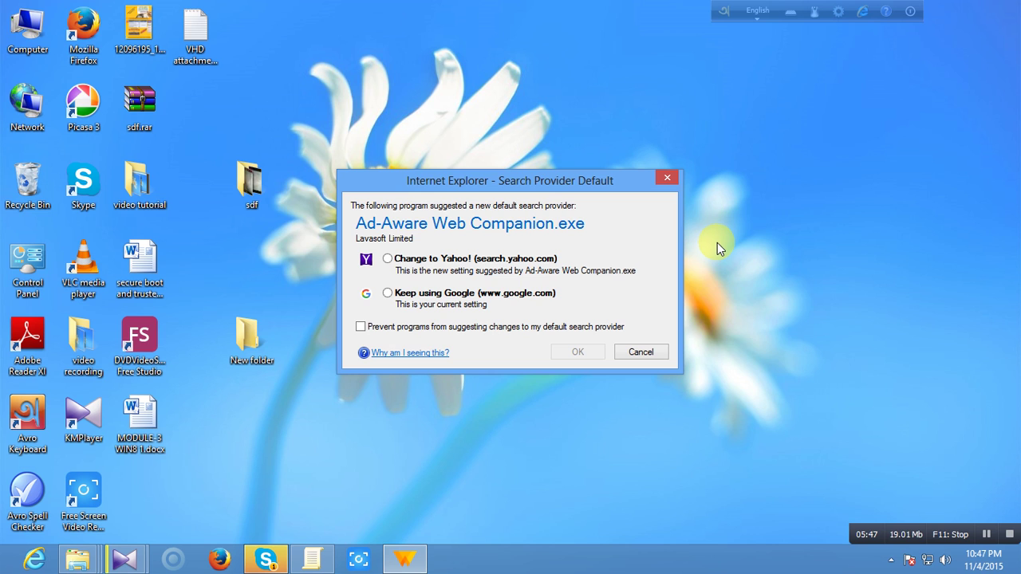
Force a Group Policy refresh by running gpupdate /force
key(super+r)
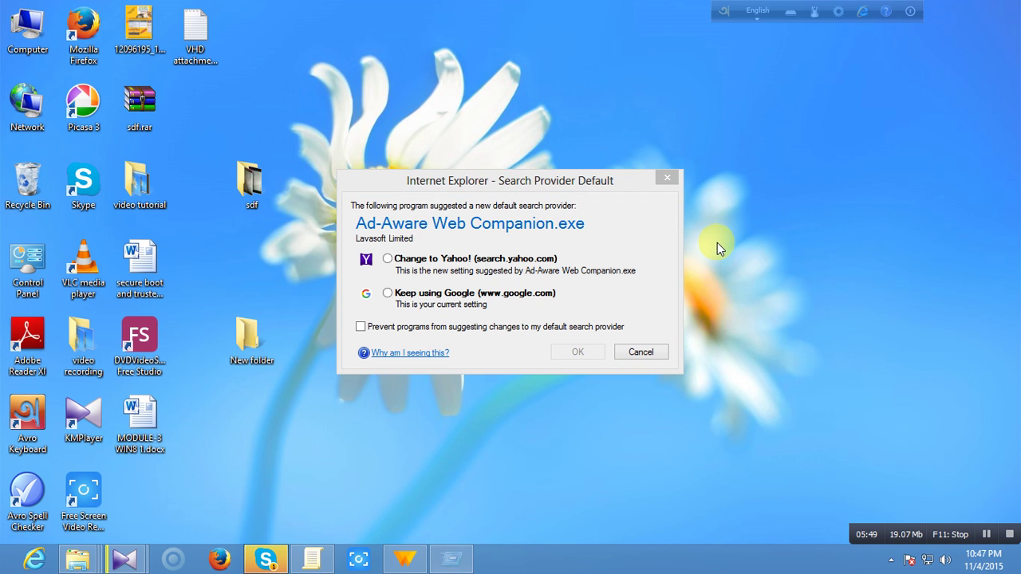
text(g)
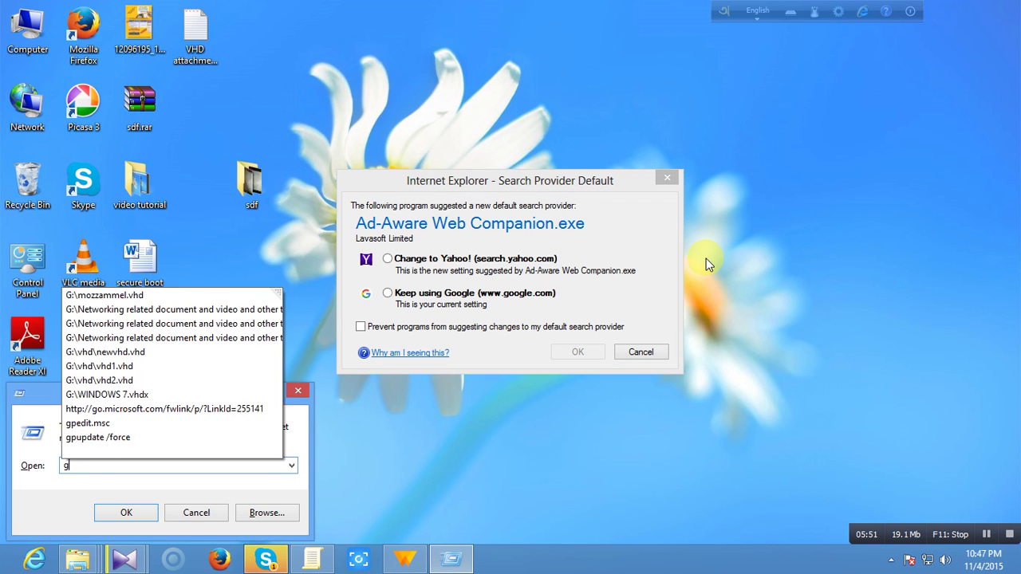
text(pup)
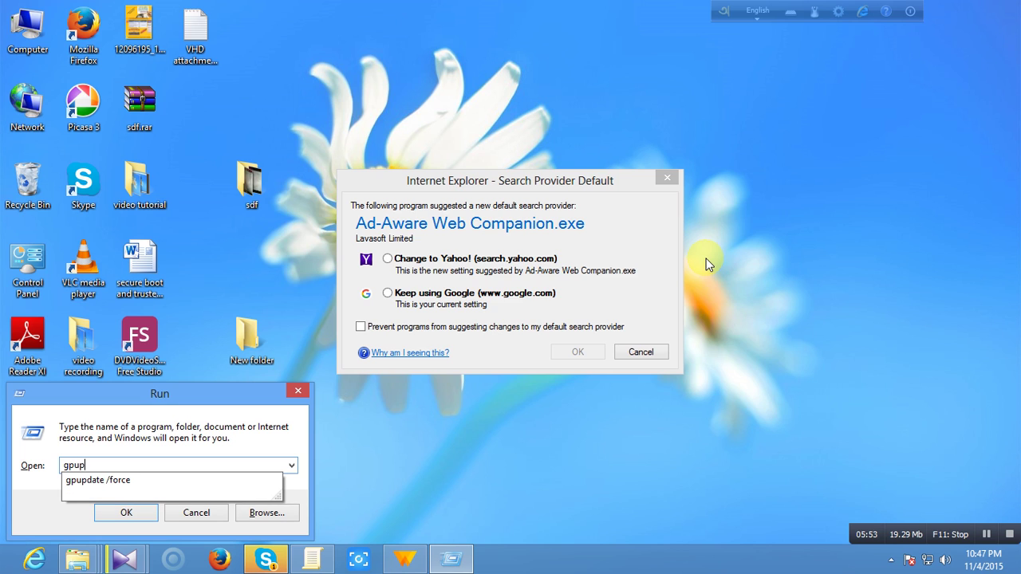
key(Down)
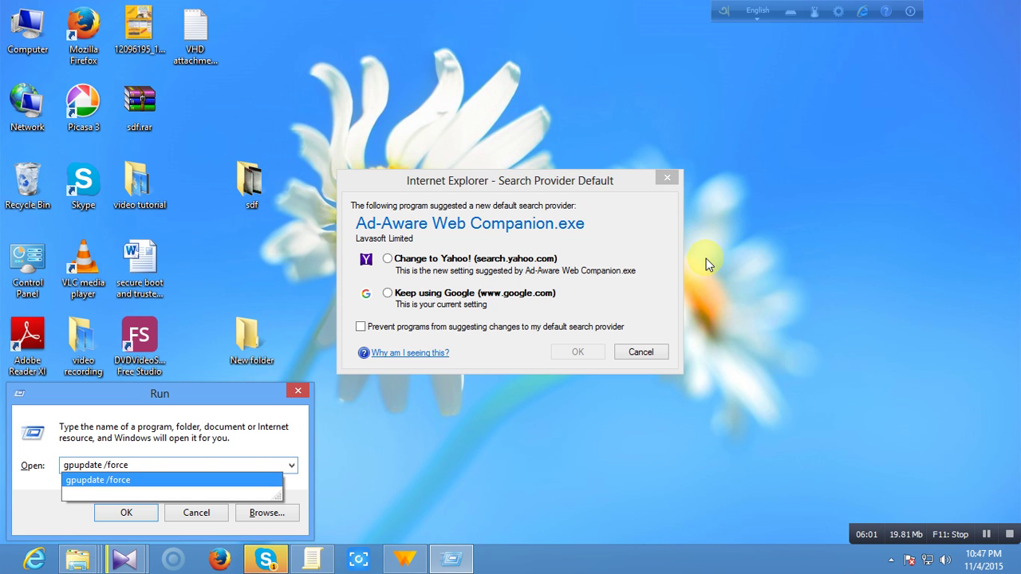
key(Return)
key(Return)
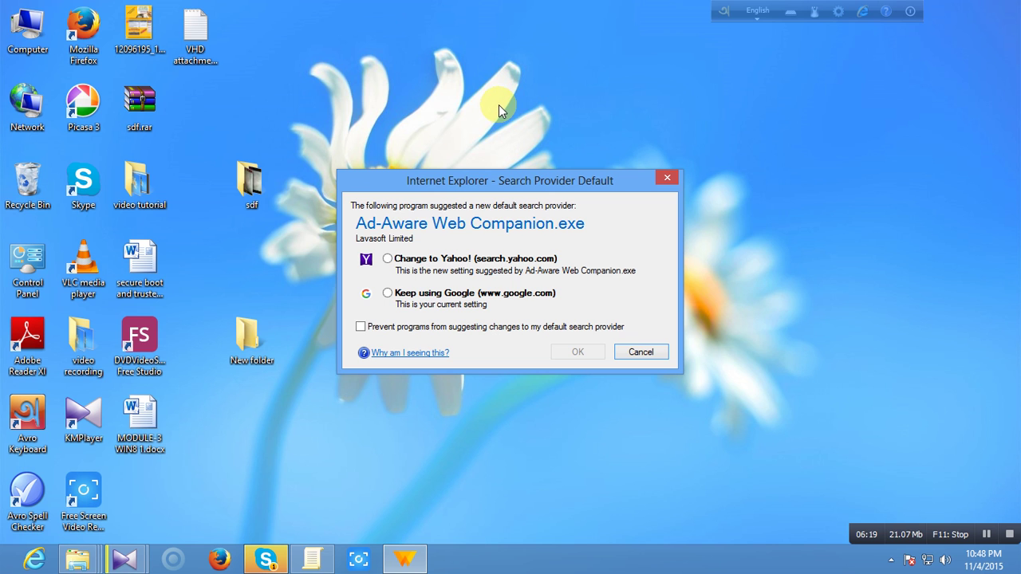
Open Internet Explorer from the Start screen and close its full-screen app
mouse_move(1019, 1)
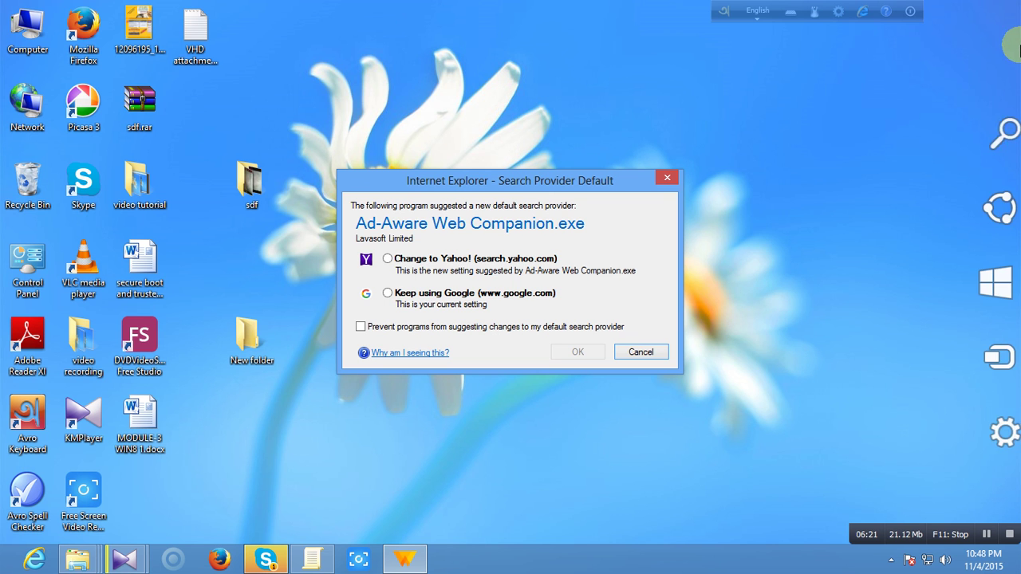
click(987, 275)
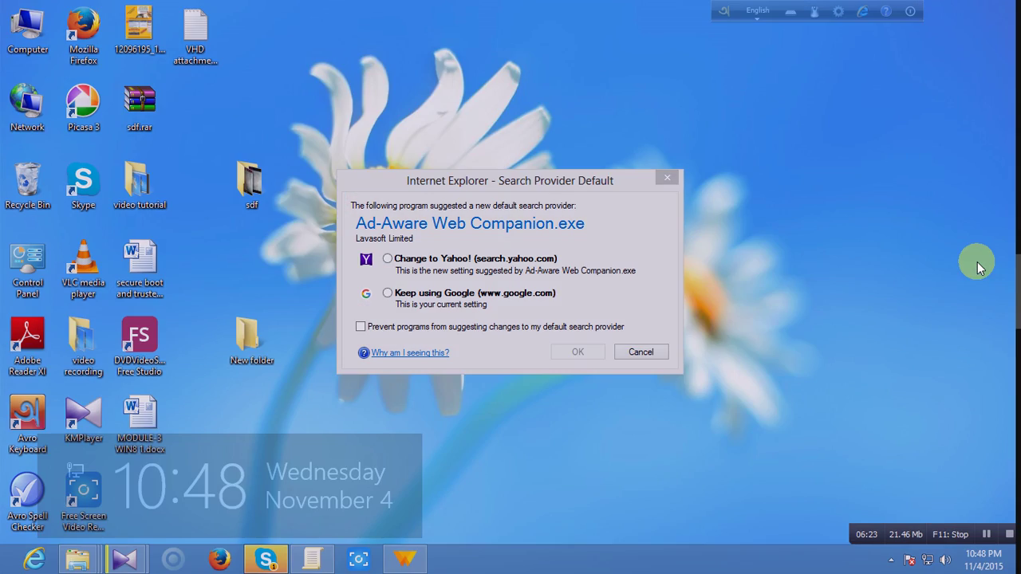
click(531, 171)
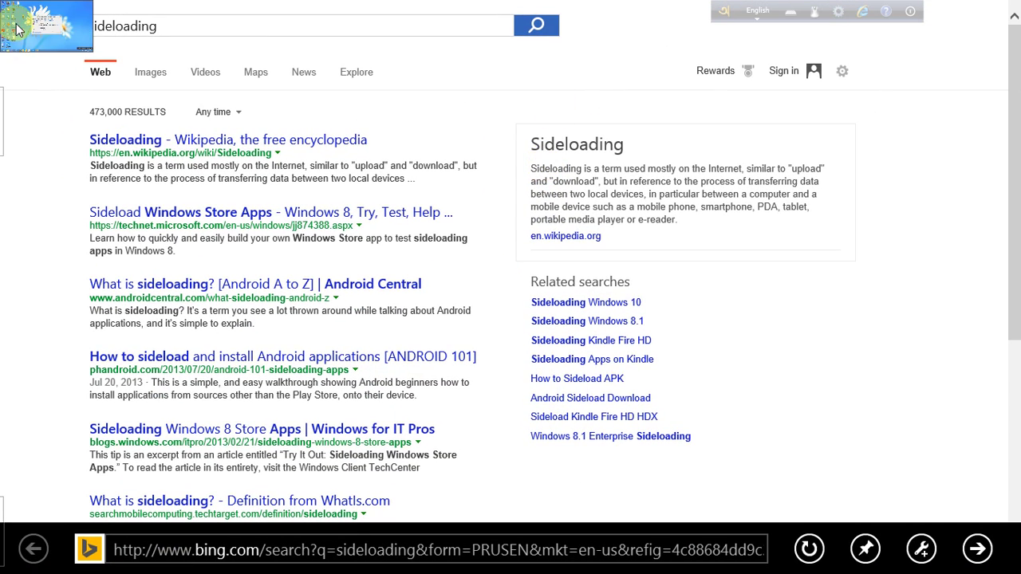
drag(786, 8, 490, 568)
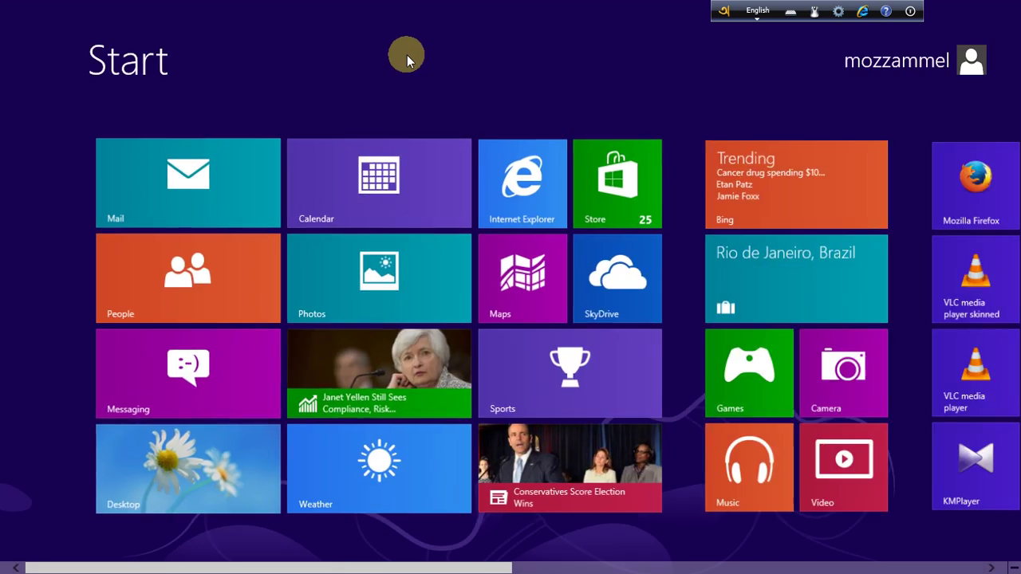
Test the deny rule by launching Internet Explorer again from the Start screen, and return to the desktop
click(514, 195)
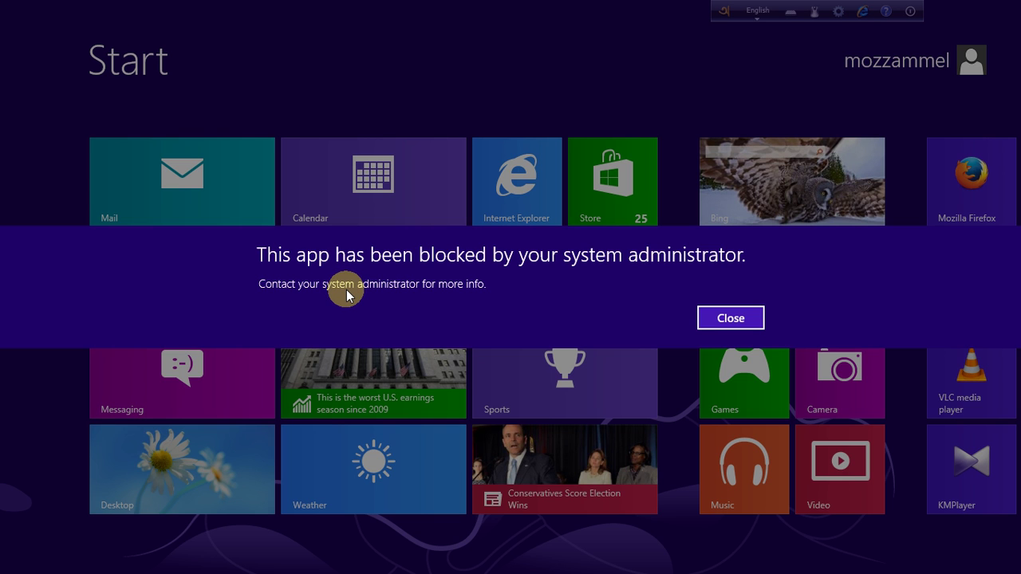
click(727, 317)
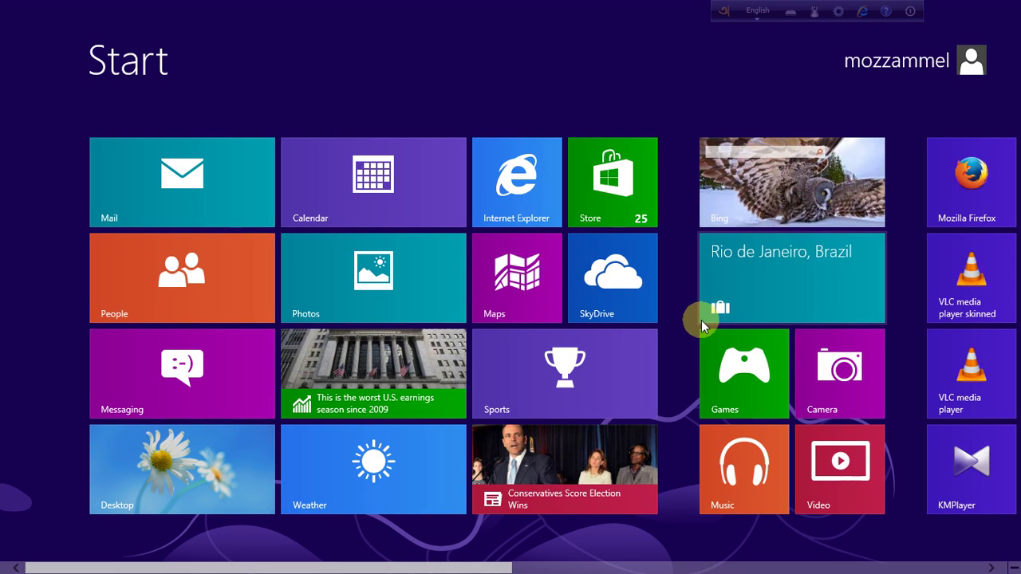
click(231, 459)
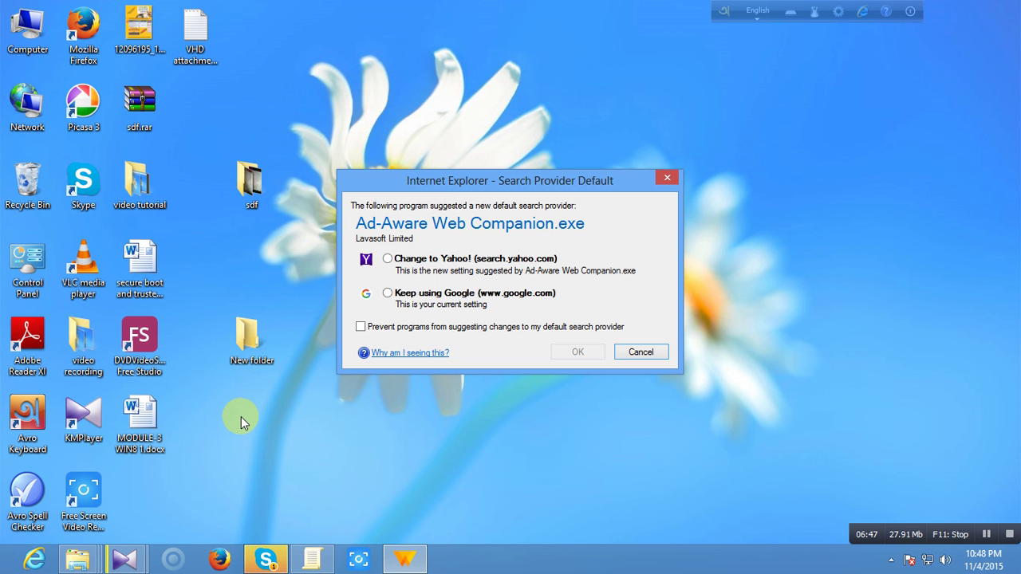